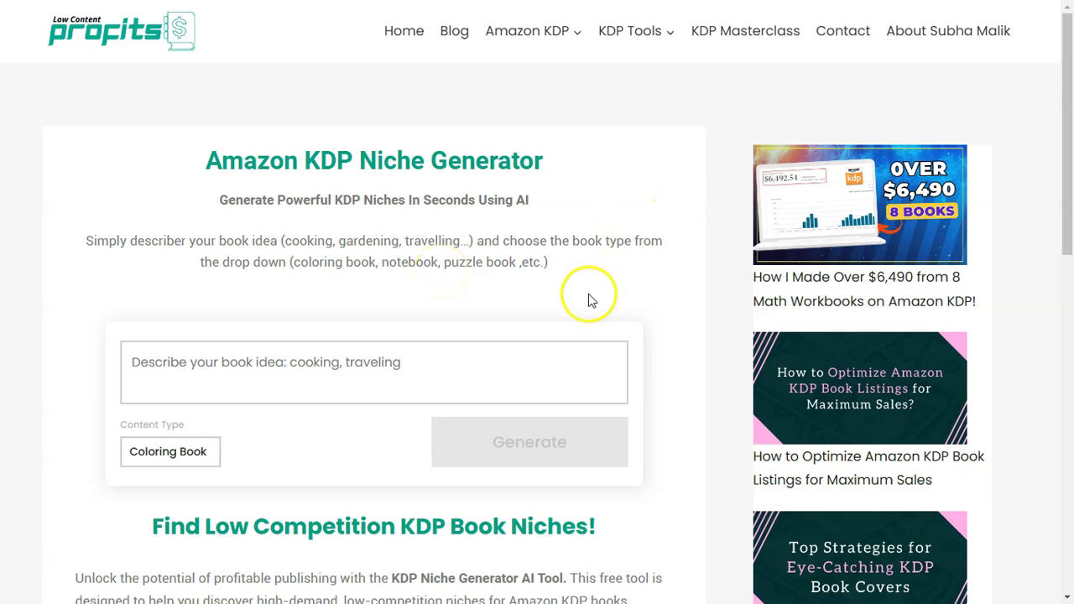
- Generate KDP niches for the book idea "gardening" with the content type Notebook
{"action": "left_click_drag", "start_coordinate": [1072, 192], "coordinate": [1072, 224]}
{"action": "left_click", "coordinate": [269, 279]}
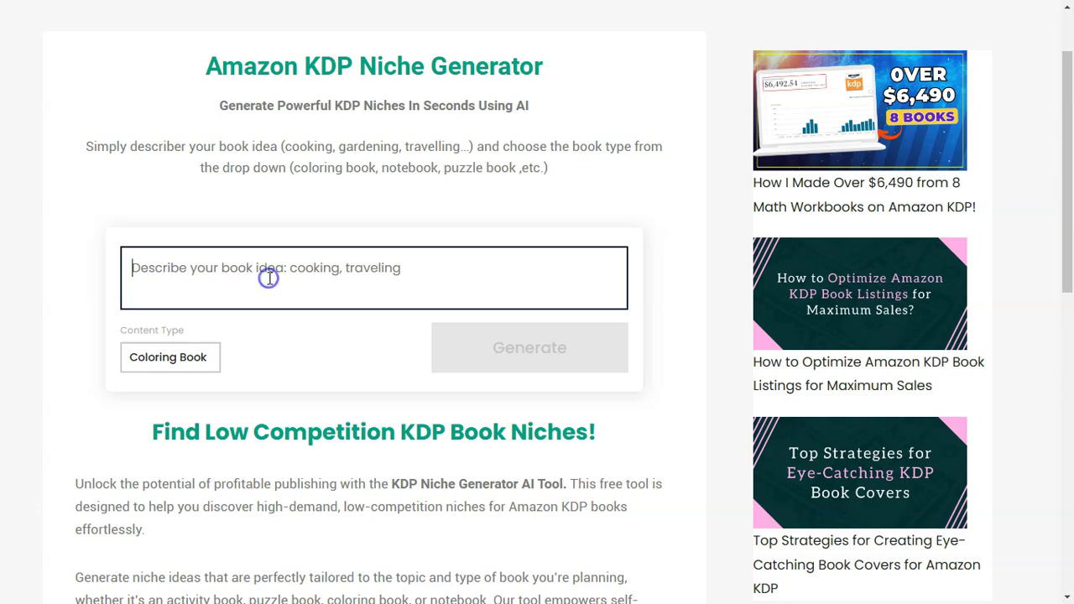
{"action": "type", "text": "gardening"}
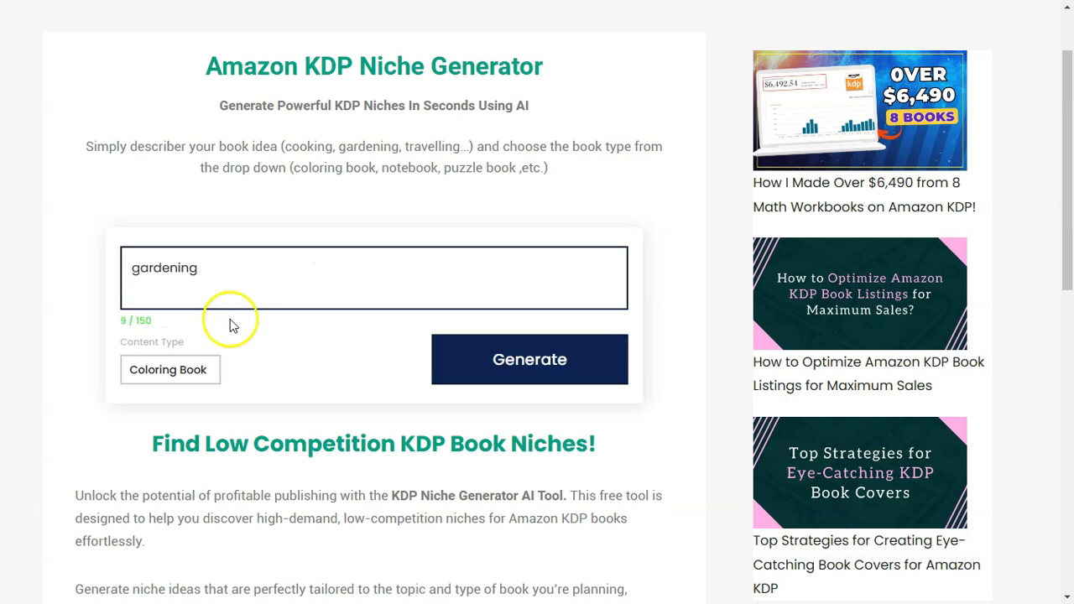
{"action": "left_click", "coordinate": [191, 375]}
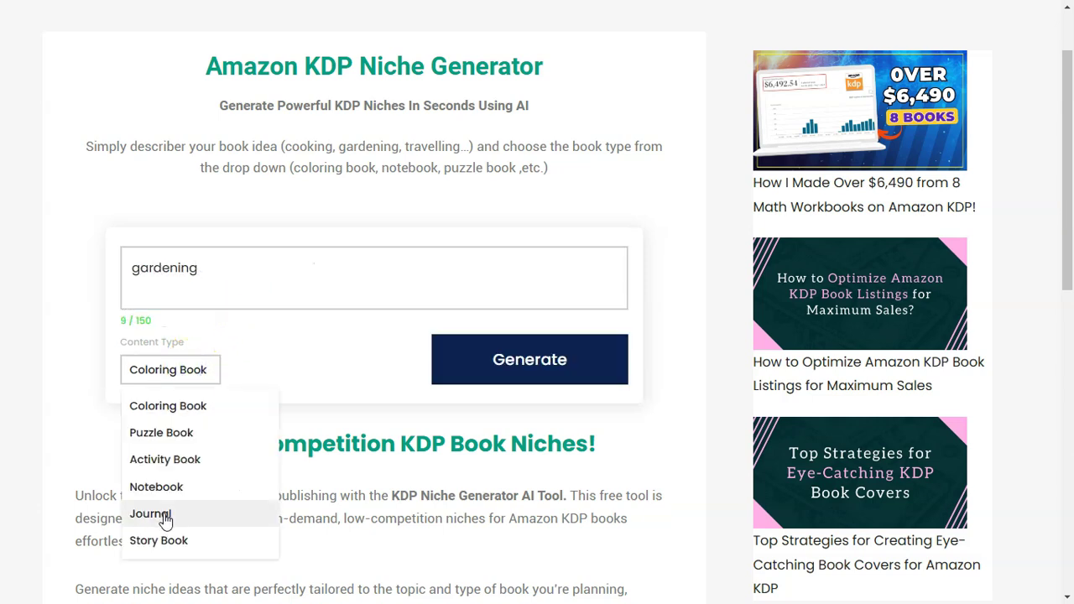
{"action": "left_click", "coordinate": [160, 485]}
{"action": "left_click", "coordinate": [519, 359]}
- Review the generated gardening notebook niches and copy all of them
{"action": "left_click_drag", "start_coordinate": [1070, 155], "coordinate": [1070, 223]}
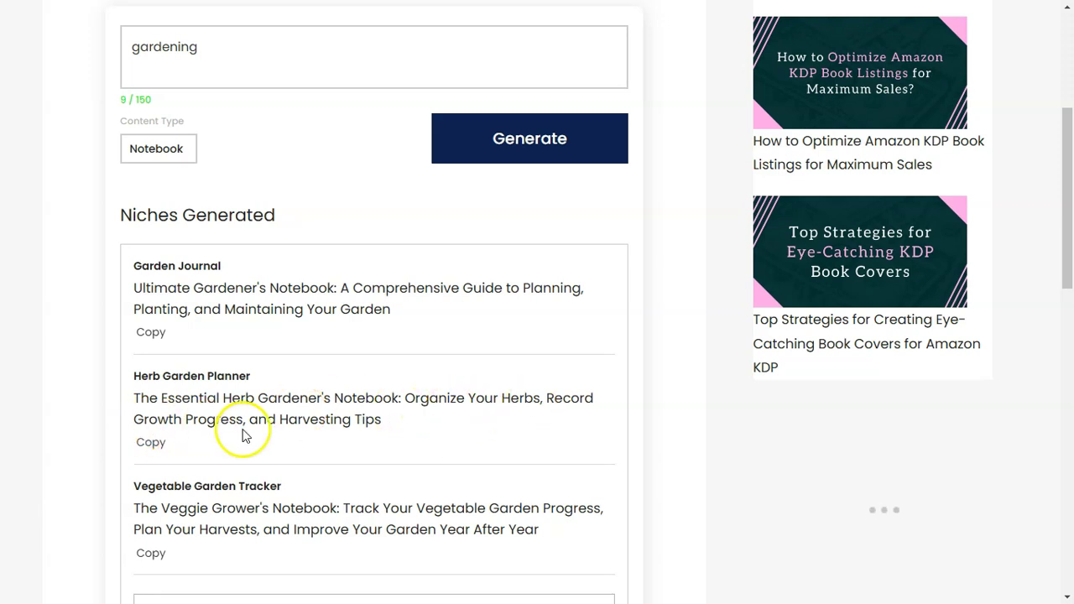
{"action": "left_click_drag", "start_coordinate": [1060, 242], "coordinate": [1070, 285]}
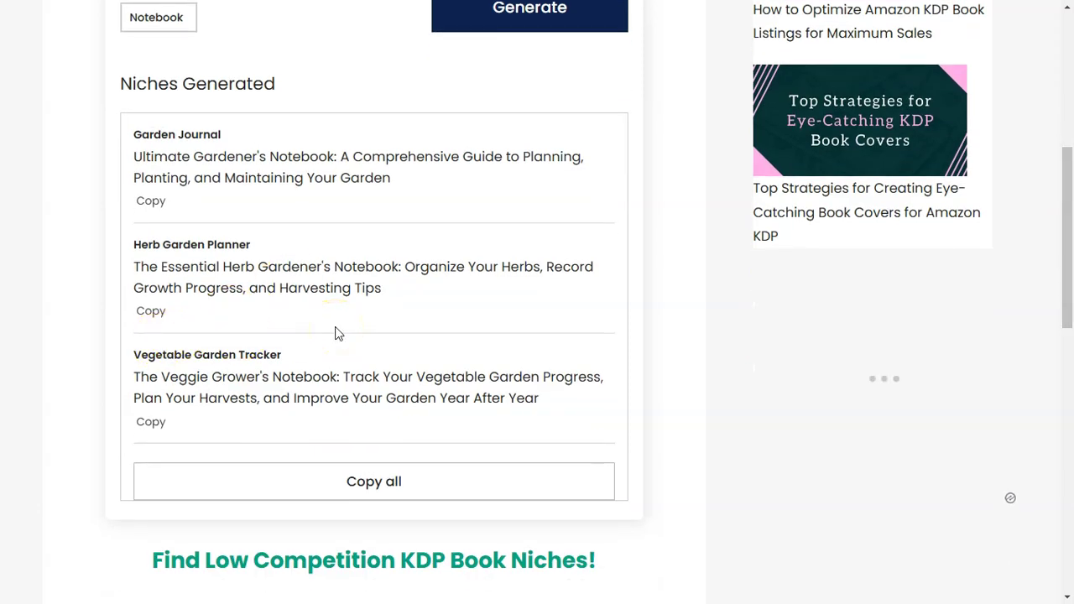
{"action": "left_click", "coordinate": [430, 390]}
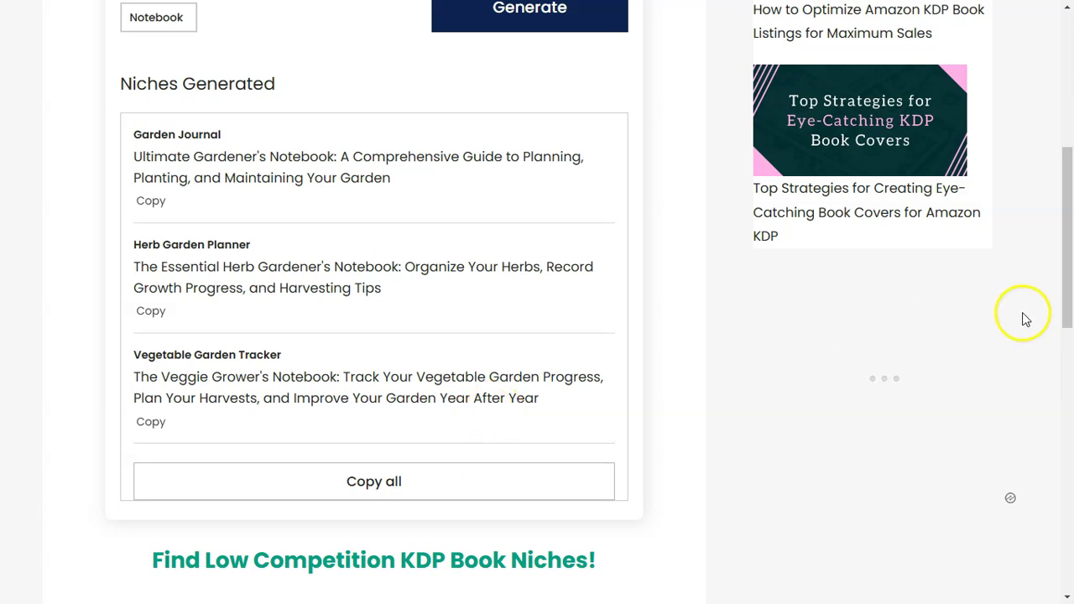
{"action": "left_click", "coordinate": [392, 491]}
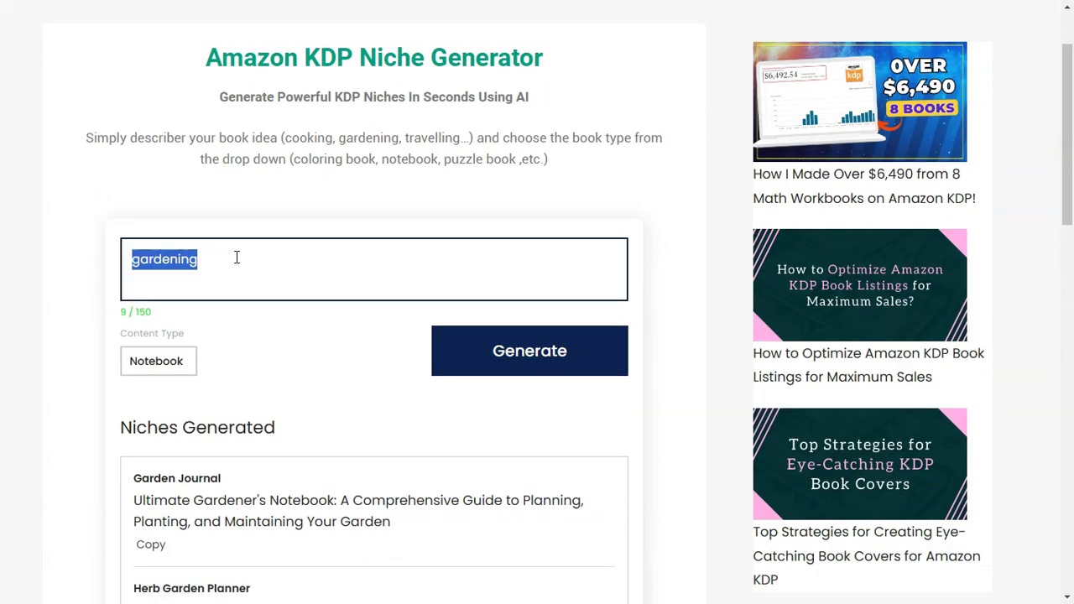
- Change the book idea to "coloring" and generate niches with the content type Coloring Book
{"action": "type", "text": "coloring"}
{"action": "left_click", "coordinate": [158, 361]}
{"action": "left_click", "coordinate": [187, 395]}
{"action": "left_click", "coordinate": [516, 344]}
{"action": "left_click_drag", "start_coordinate": [1070, 179], "coordinate": [1071, 250]}
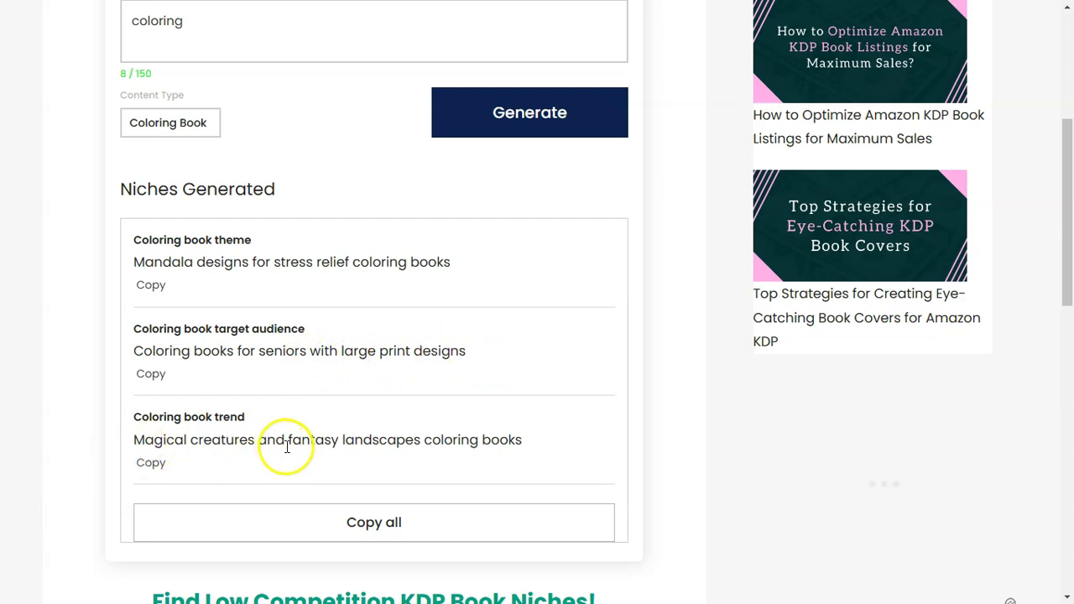
- Replace the book idea with "cooking" and generate niches with the content type Journal
{"action": "left_click_drag", "start_coordinate": [1071, 232], "coordinate": [1055, 182]}
{"action": "left_click", "coordinate": [295, 173]}
{"action": "key", "text": "ctrl+a"}
{"action": "type", "text": "co"}
{"action": "left_click", "coordinate": [192, 261]}
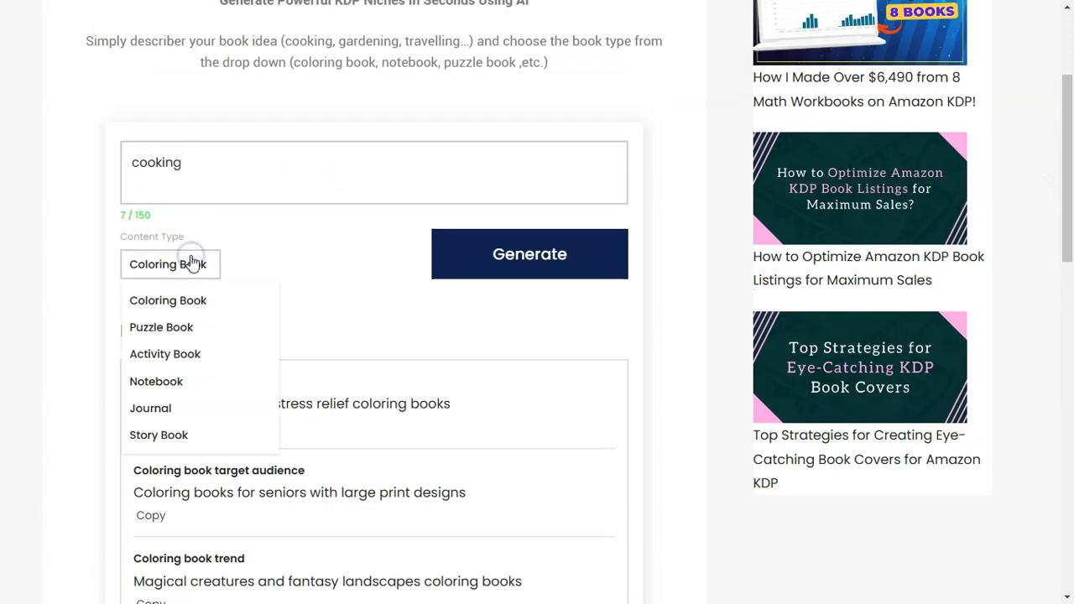
{"action": "left_click", "coordinate": [165, 409]}
{"action": "left_click", "coordinate": [528, 254]}
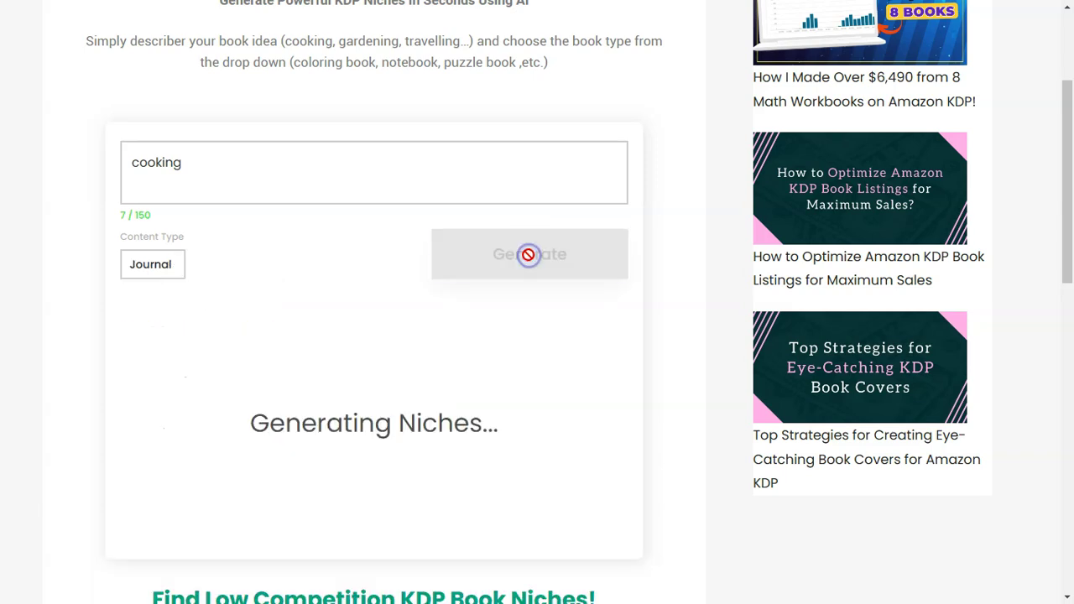
{"action": "left_click_drag", "start_coordinate": [1072, 178], "coordinate": [1064, 216]}
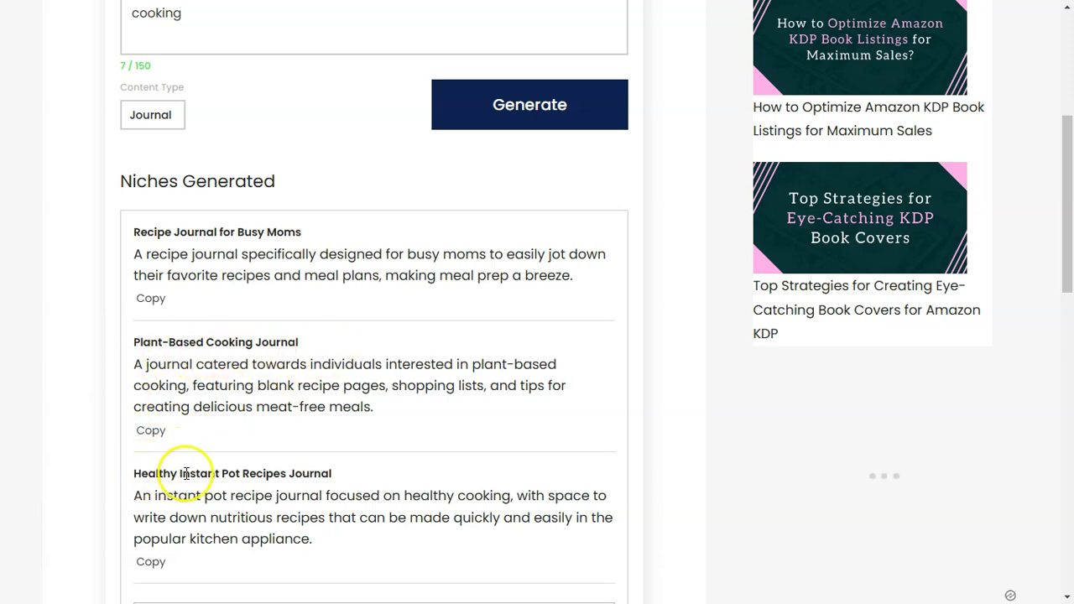
- Switch to the Amazon KDP Keyword Generator and generate keywords for "coloring book"
{"action": "left_click_drag", "start_coordinate": [1059, 247], "coordinate": [1068, 87]}
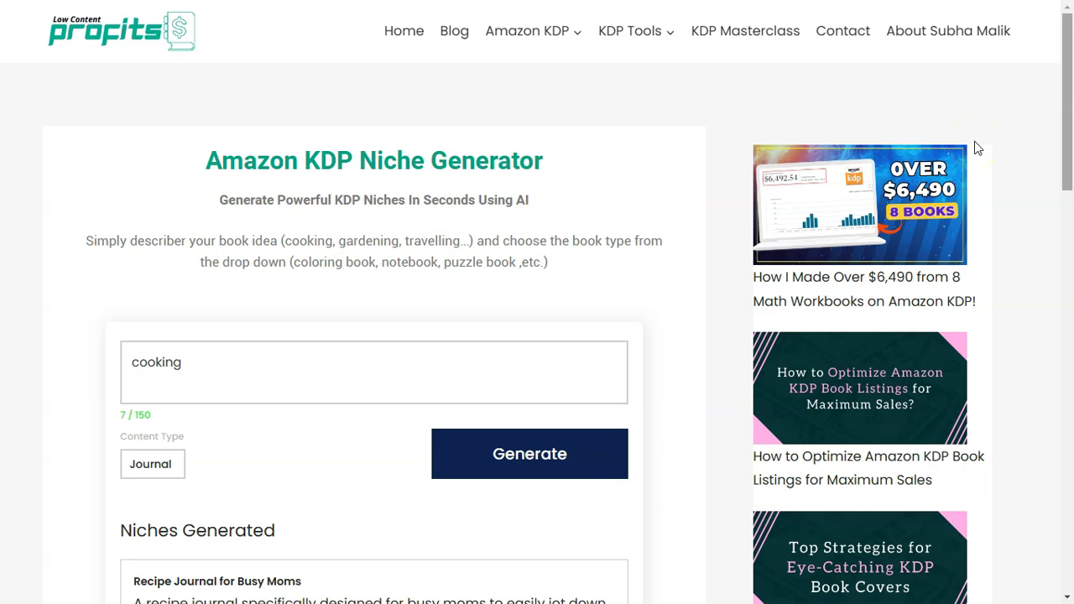
{"action": "left_click", "coordinate": [799, 149]}
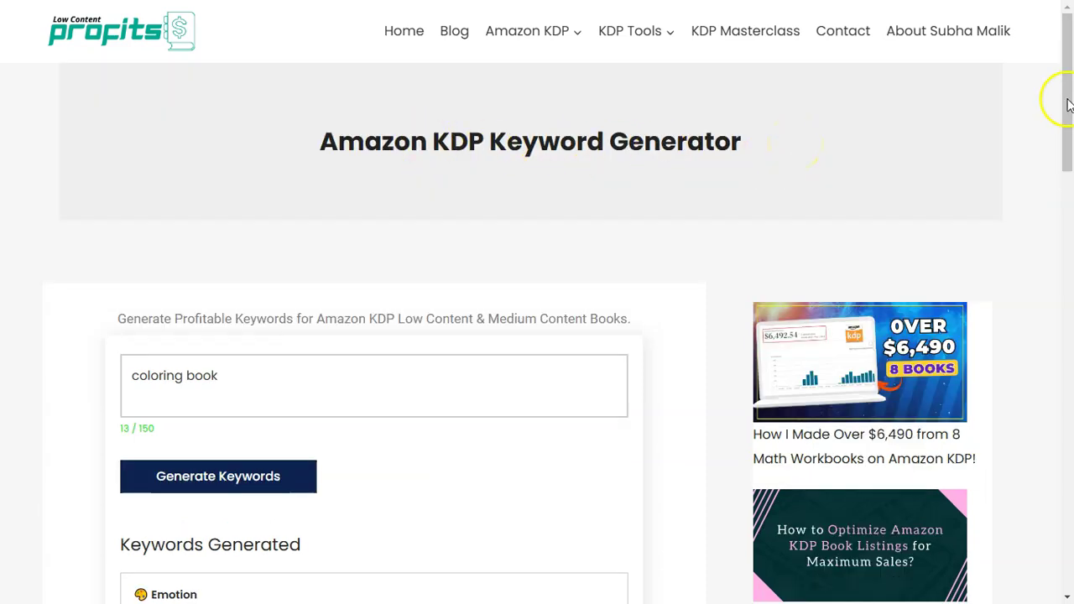
{"action": "left_click_drag", "start_coordinate": [1071, 104], "coordinate": [1065, 137]}
{"action": "left_click", "coordinate": [237, 233]}
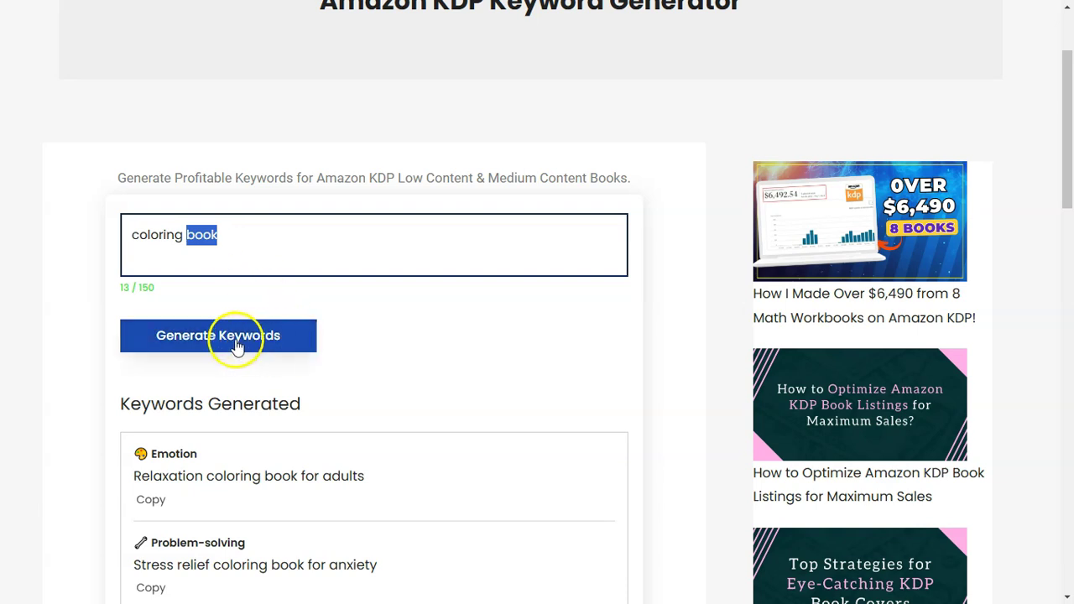
{"action": "left_click_drag", "start_coordinate": [1068, 117], "coordinate": [1002, 96]}
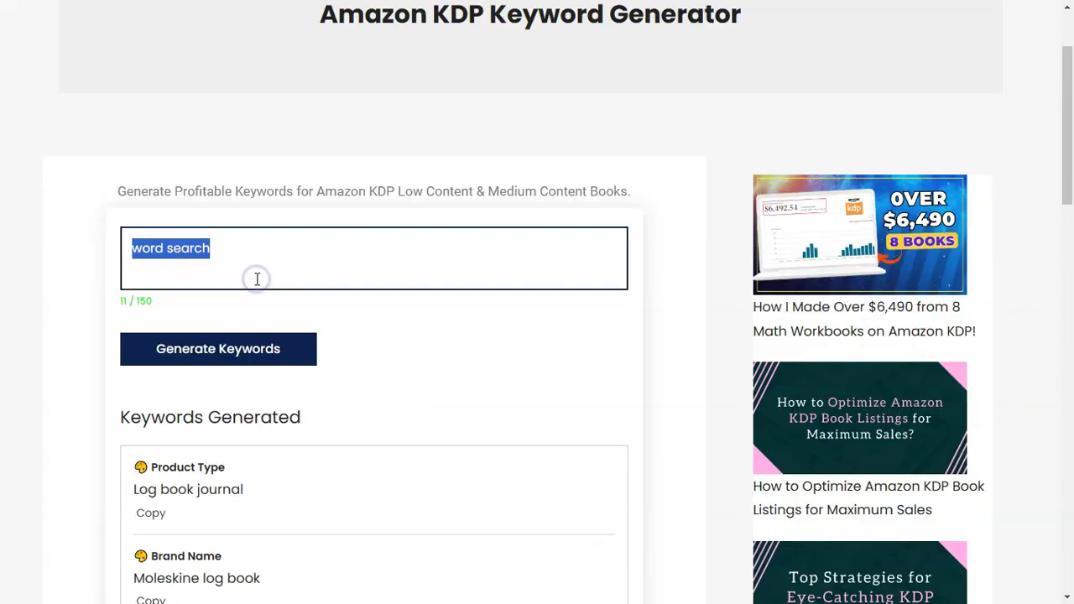
{"action": "key", "text": "BackSpace"}
{"action": "type", "text": "col"}
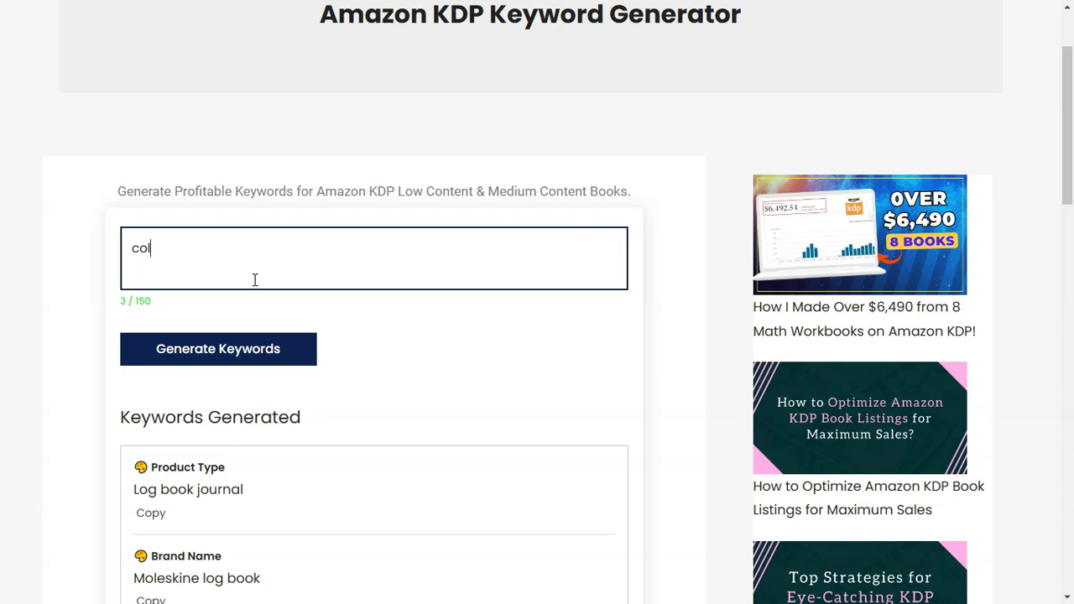
{"action": "type", "text": "oring book"}
{"action": "left_click", "coordinate": [216, 353]}
- Review the generated coloring book keywords and copy the Coloring Book Occasion keyword "Birthday coloring book for gifts"
{"action": "scroll", "coordinate": [218, 353], "scroll_direction": "down", "scroll_amount": 3}
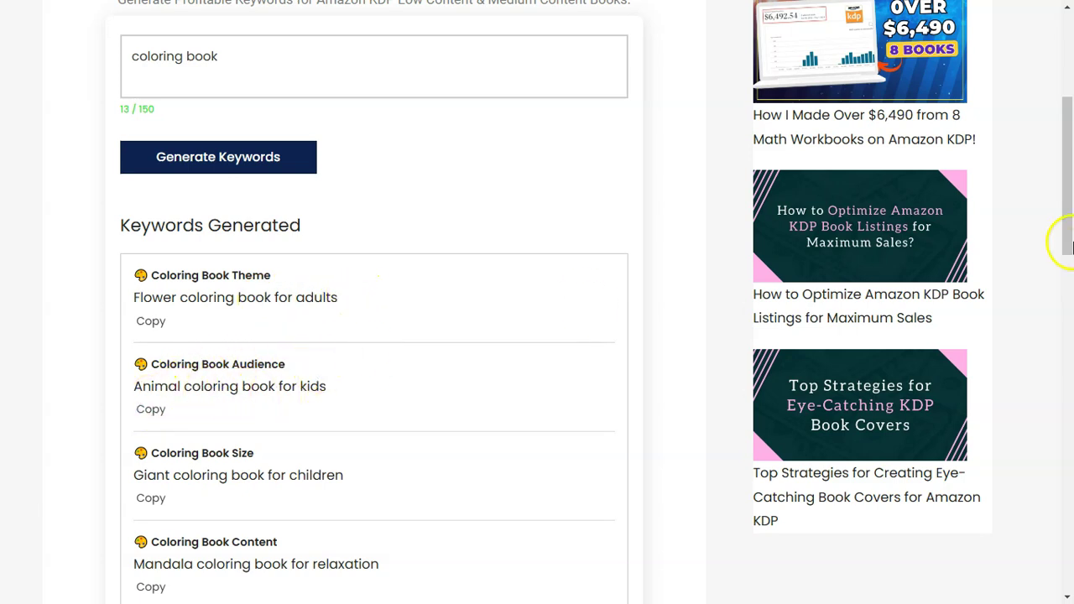
{"action": "left_click_drag", "start_coordinate": [1063, 233], "coordinate": [1063, 277]}
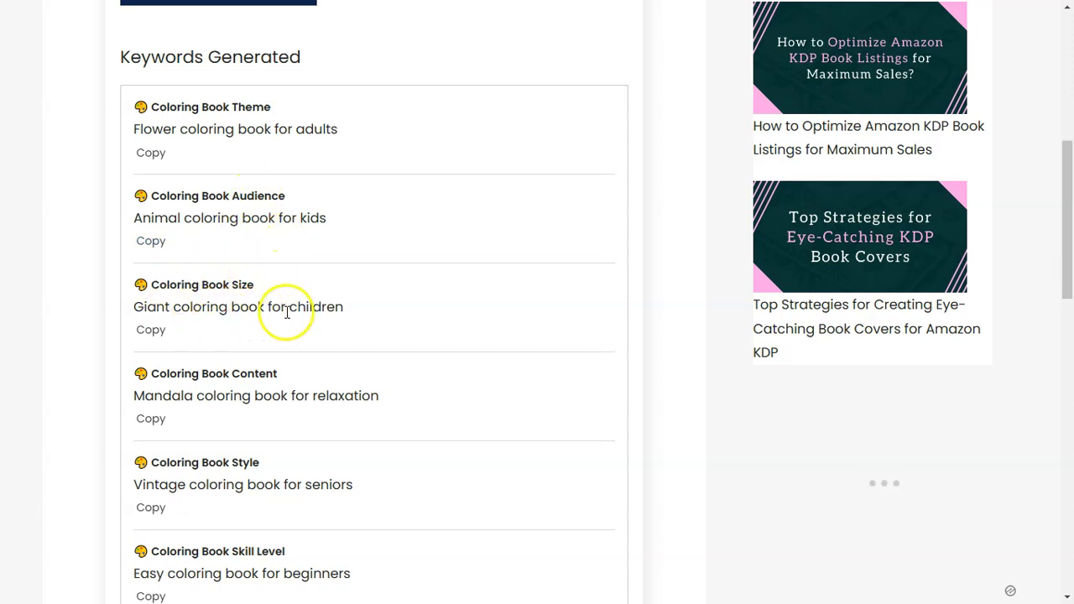
{"action": "left_click_drag", "start_coordinate": [1071, 195], "coordinate": [1071, 237]}
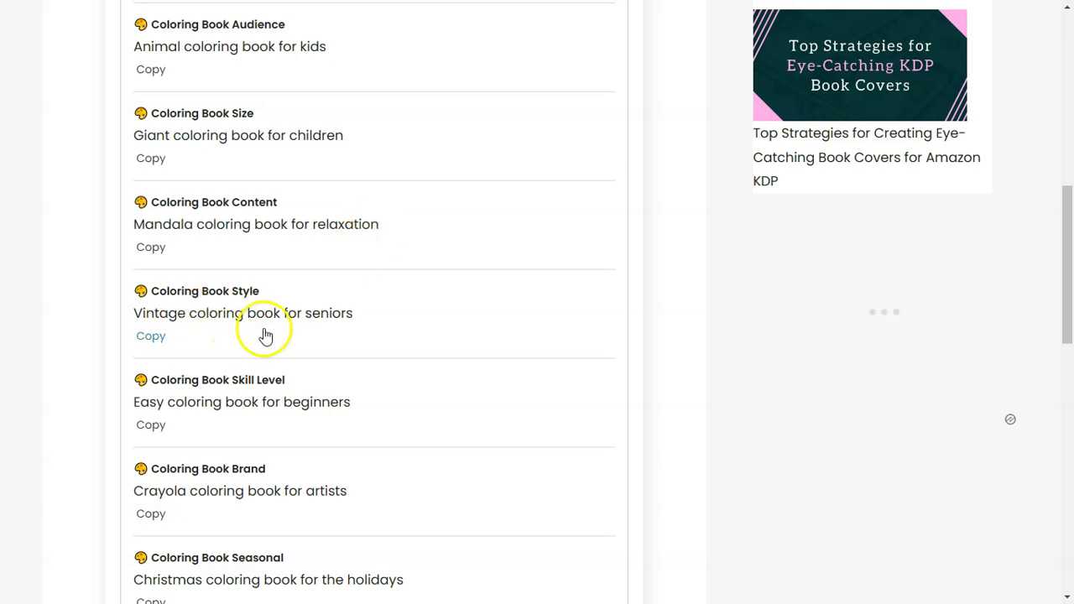
{"action": "left_click_drag", "start_coordinate": [1060, 228], "coordinate": [1071, 317]}
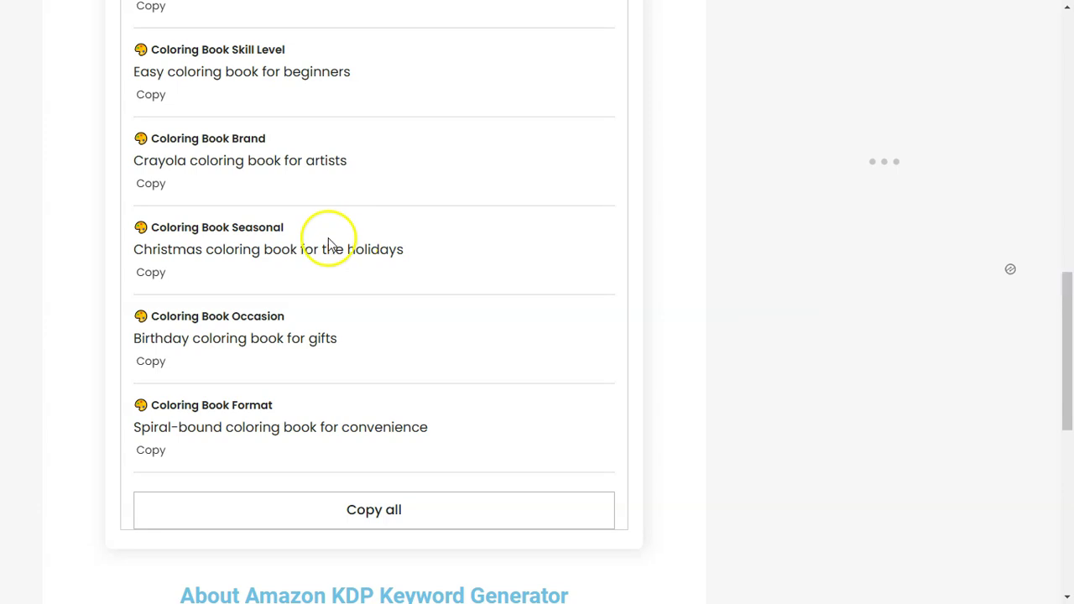
{"action": "left_click", "coordinate": [153, 360]}
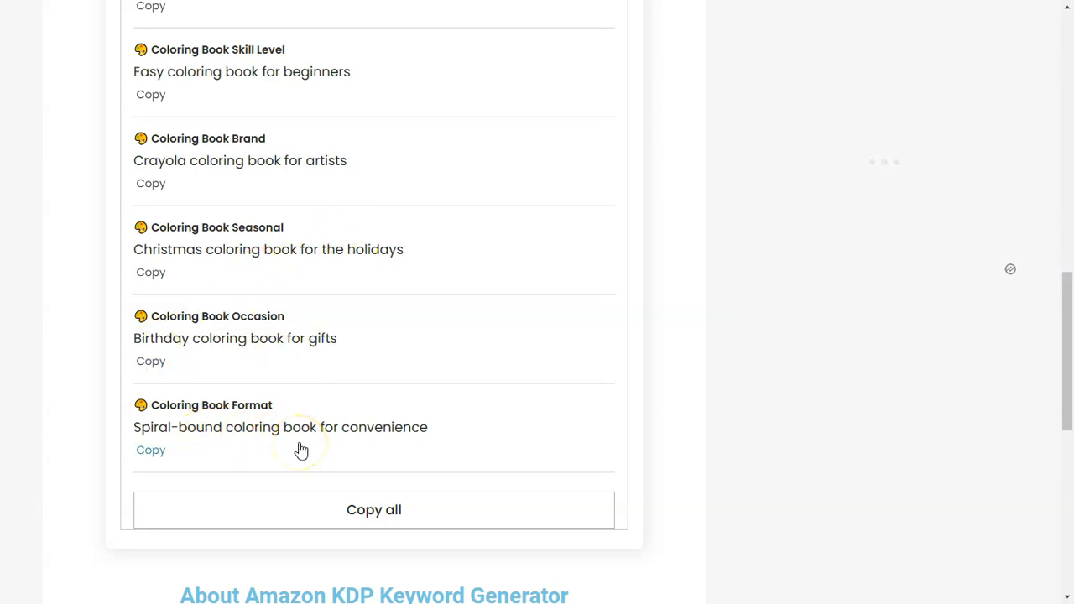
- Copy the complete list of generated coloring book keywords
{"action": "left_click_drag", "start_coordinate": [1070, 382], "coordinate": [1060, 121]}
{"action": "left_click_drag", "start_coordinate": [1053, 75], "coordinate": [1069, 304]}
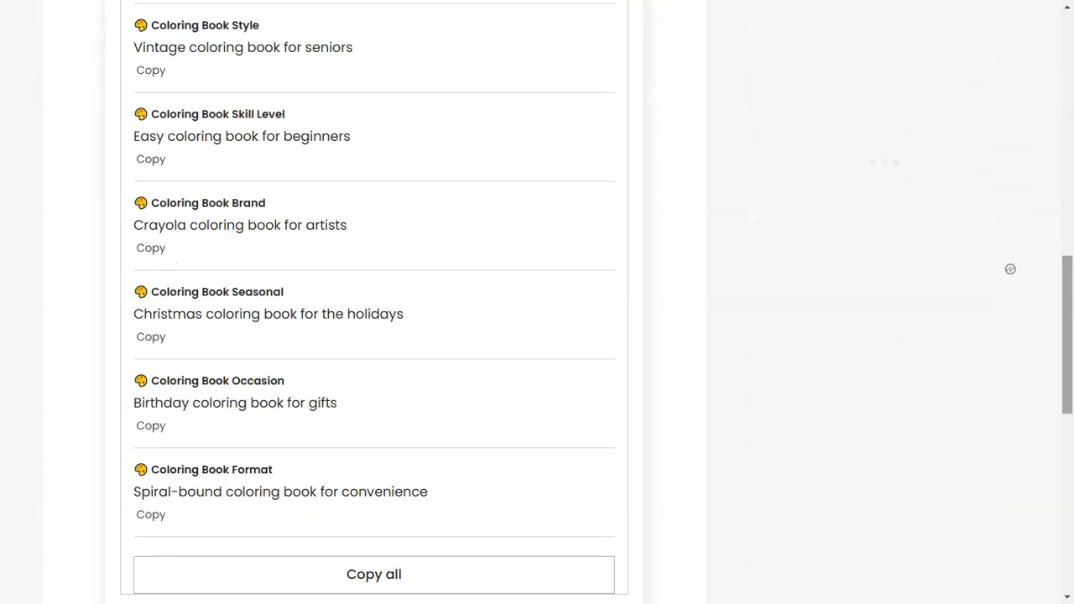
{"action": "left_click", "coordinate": [377, 574]}
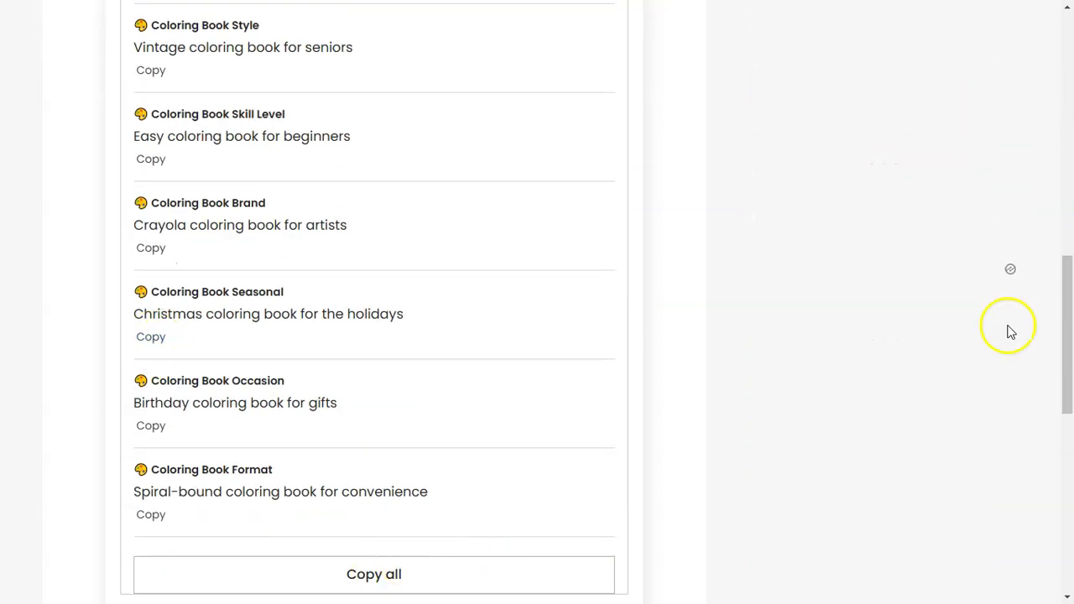
- Switch to the KDP Book Description Generator and generate a description for topic "coloring book" with usage "for toddlers ages 1-3"
{"action": "key", "text": "Home"}
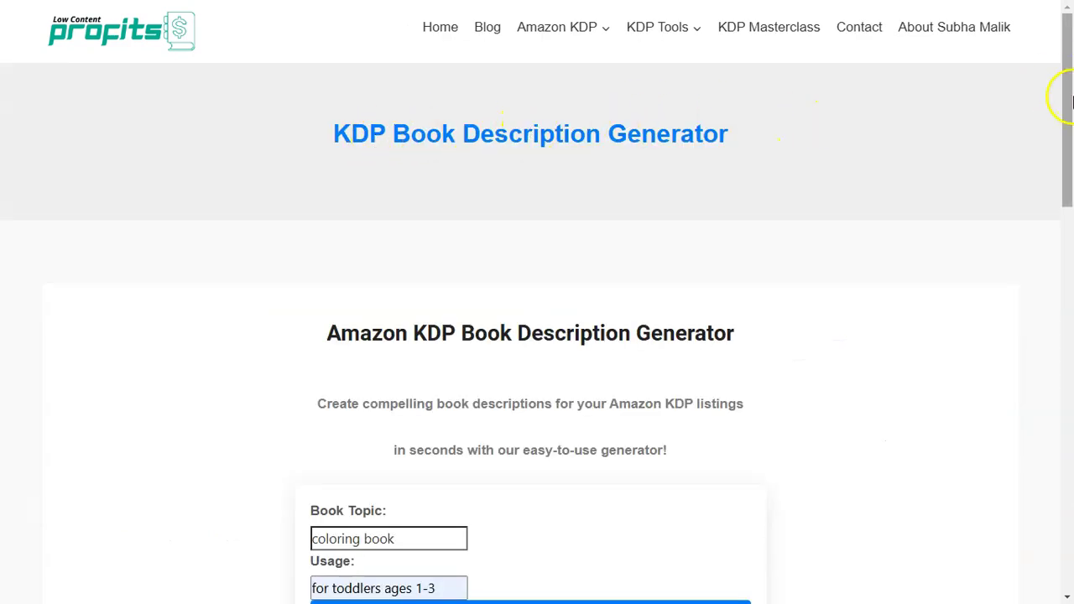
{"action": "scroll", "coordinate": [470, 157], "scroll_direction": "down", "scroll_amount": 3}
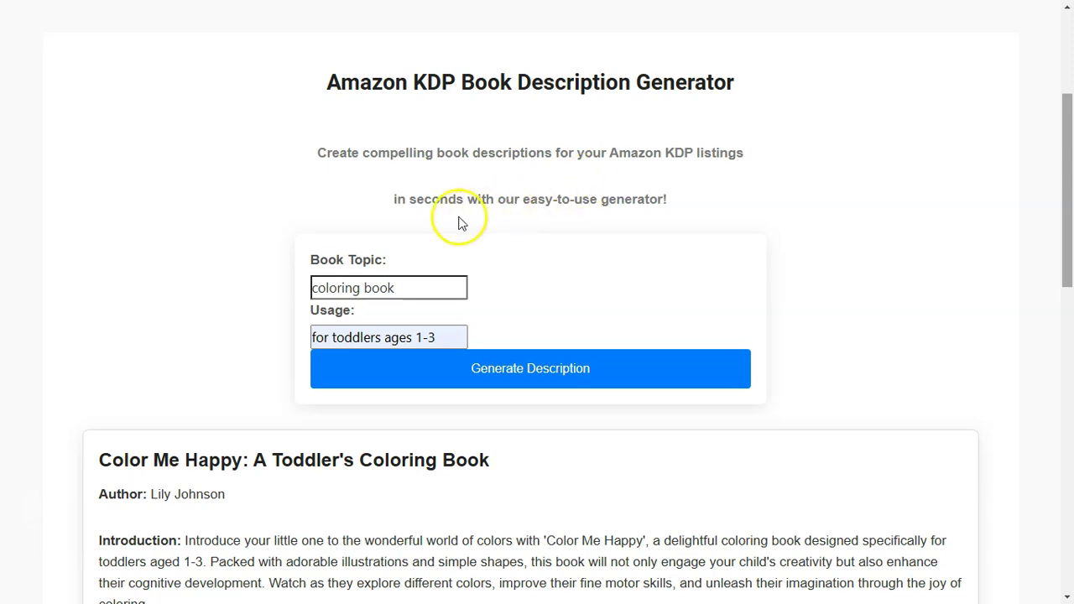
{"action": "left_click_drag", "start_coordinate": [1064, 196], "coordinate": [1070, 237]}
{"action": "left_click", "coordinate": [420, 161]}
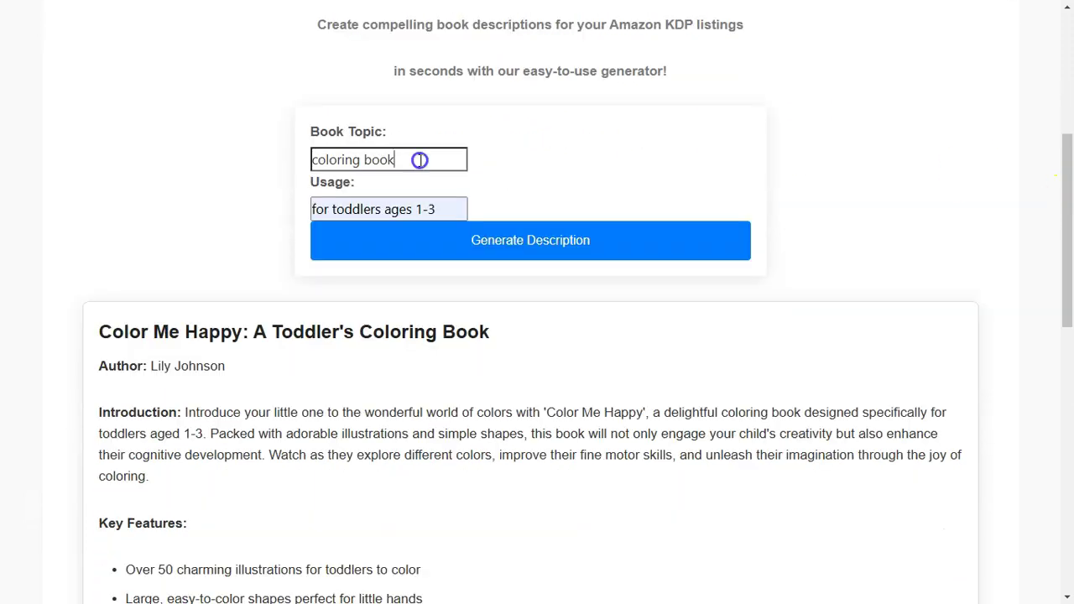
{"action": "left_click", "coordinate": [178, 178]}
{"action": "left_click", "coordinate": [341, 214]}
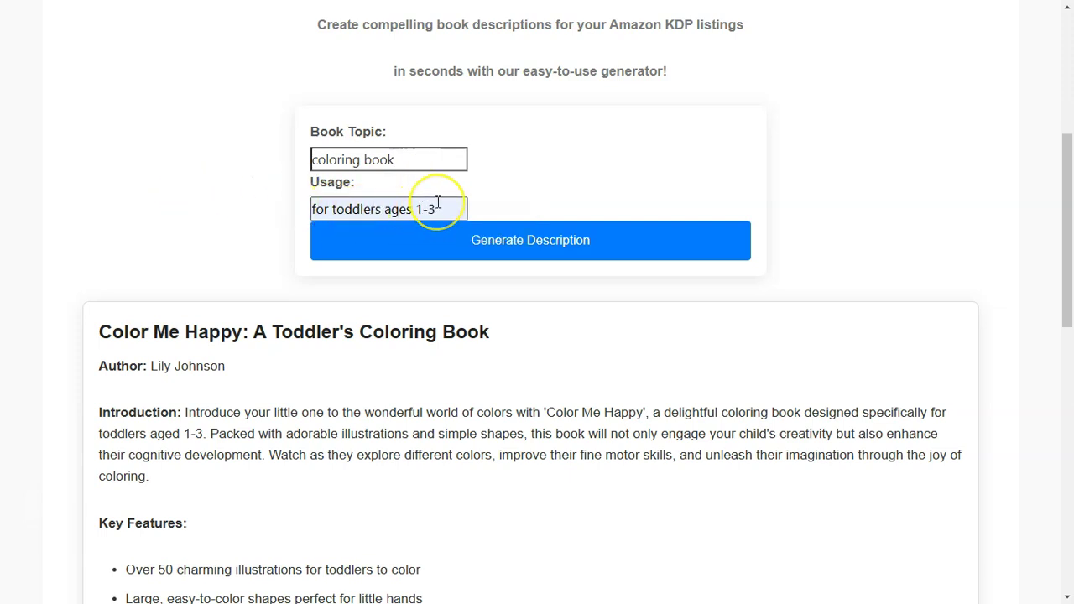
{"action": "scroll", "coordinate": [437, 203], "scroll_direction": "down", "scroll_amount": 1}
{"action": "left_click", "coordinate": [534, 180]}
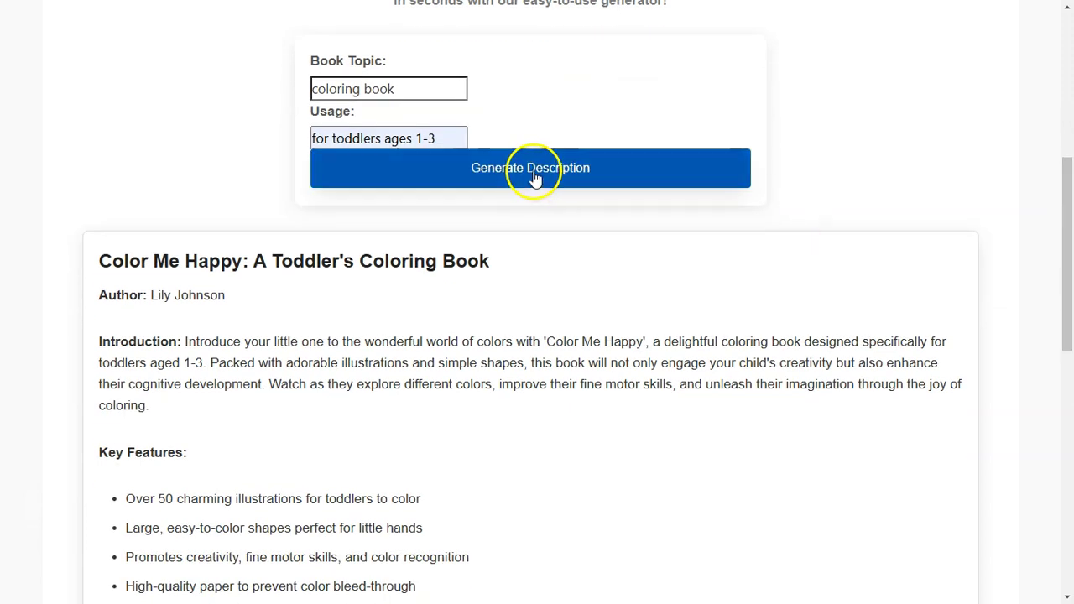
{"action": "scroll", "coordinate": [1070, 220], "scroll_direction": "down", "scroll_amount": 1}
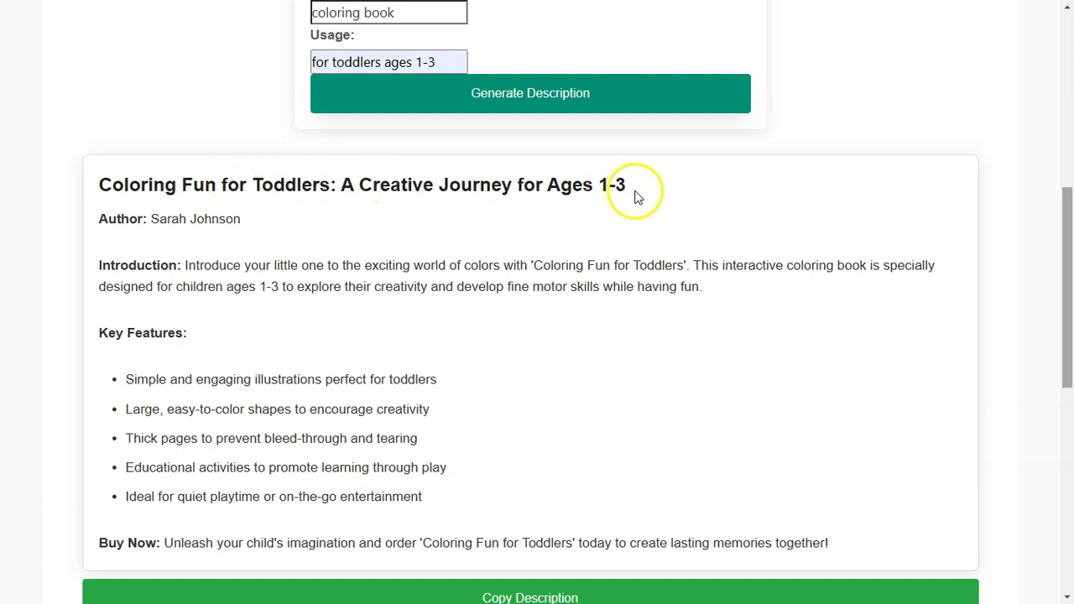
- Examine the generated description, highlighting the author name, the book title mention and the Introduction paragraph
{"action": "left_click_drag", "start_coordinate": [244, 219], "coordinate": [156, 218]}
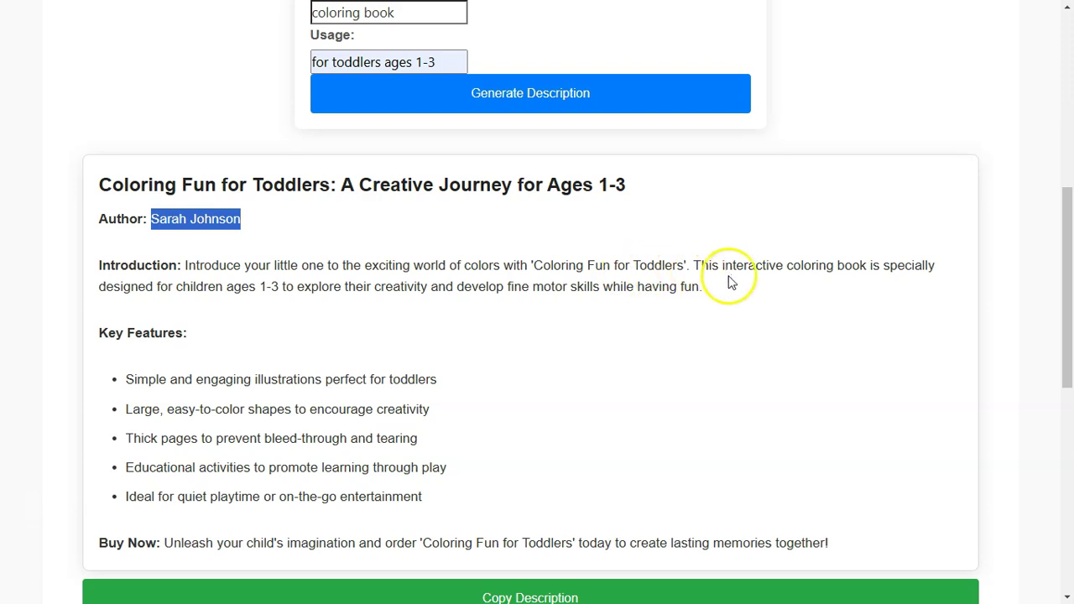
{"action": "left_click_drag", "start_coordinate": [532, 259], "coordinate": [624, 256]}
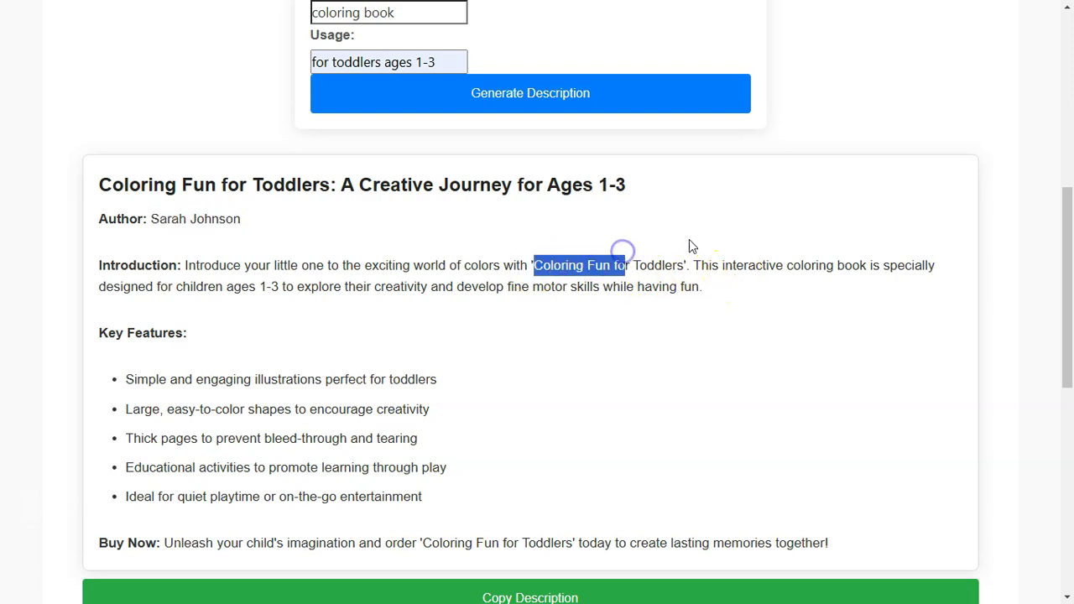
{"action": "left_click_drag", "start_coordinate": [1070, 273], "coordinate": [1071, 297]}
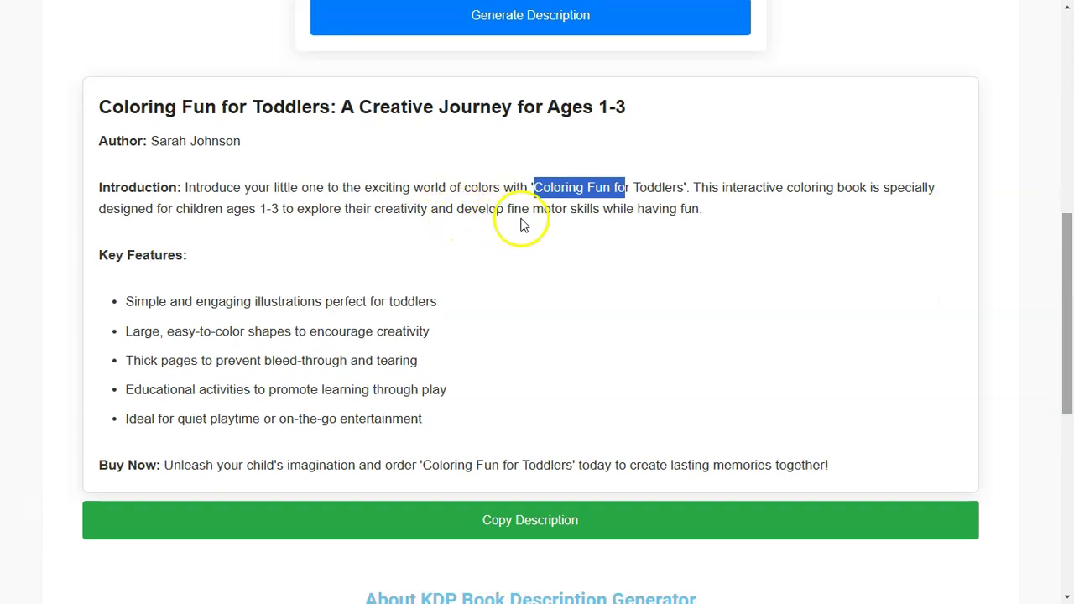
{"action": "left_click_drag", "start_coordinate": [714, 233], "coordinate": [100, 189]}
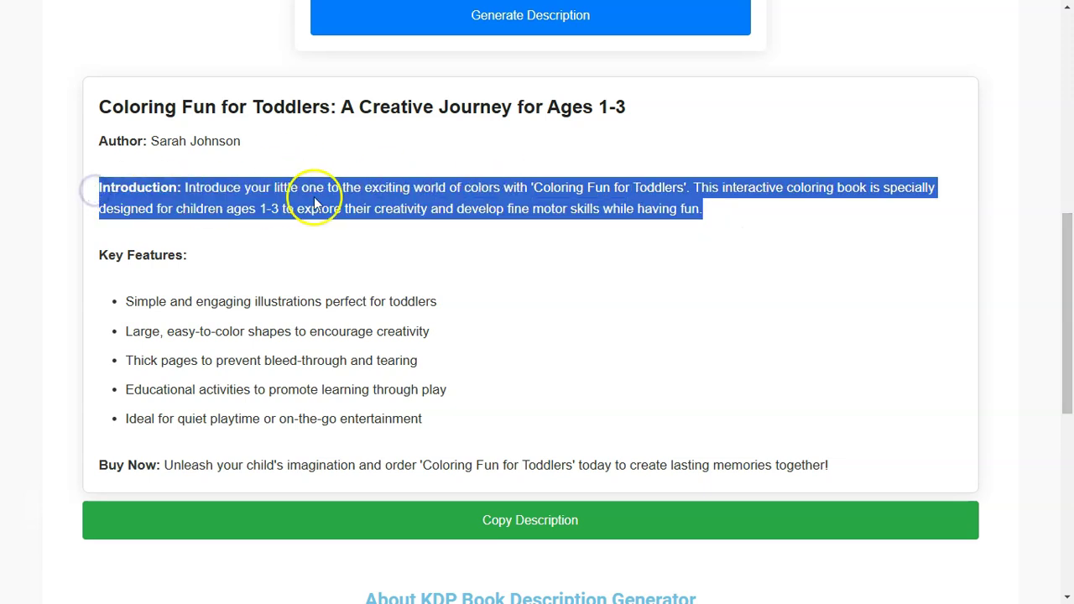
- Copy the generated book description to the clipboard and dismiss the confirmation
{"action": "left_click_drag", "start_coordinate": [1070, 275], "coordinate": [1068, 289]}
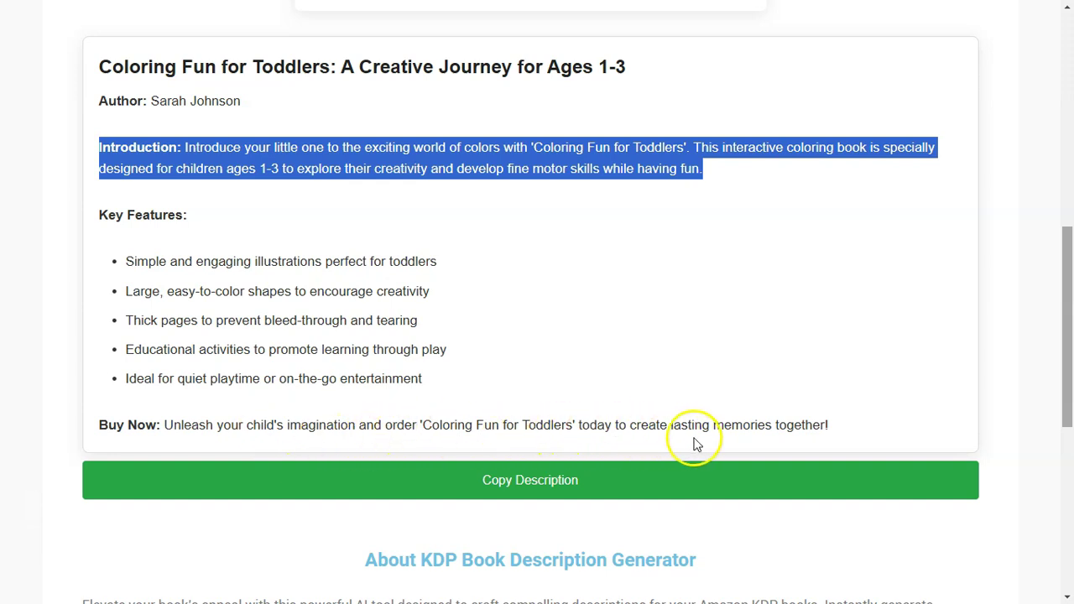
{"action": "scroll", "coordinate": [537, 403], "scroll_direction": "down", "scroll_amount": 1}
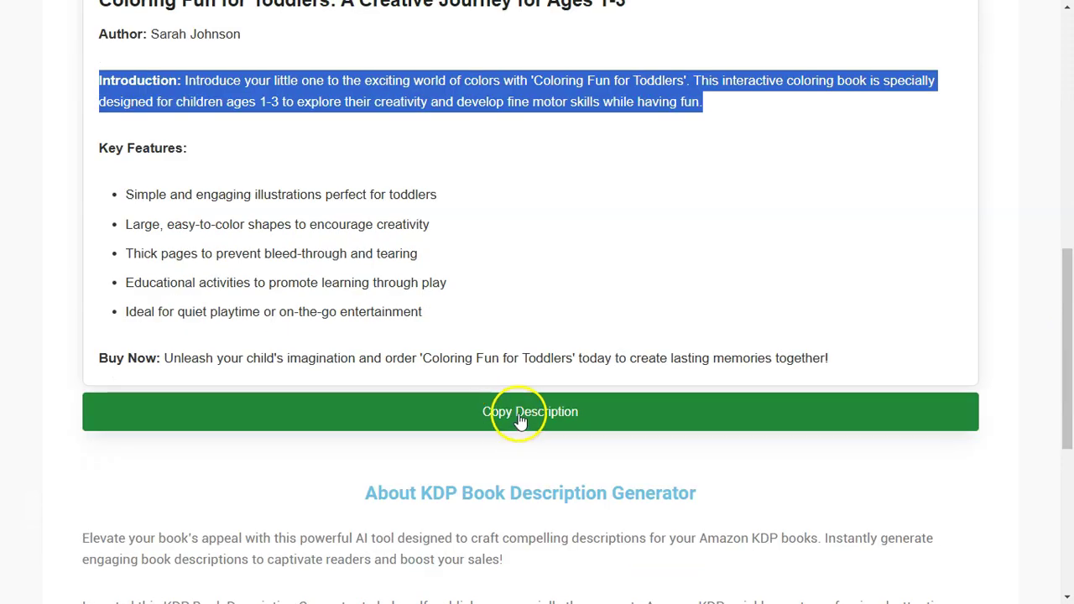
{"action": "left_click", "coordinate": [544, 418]}
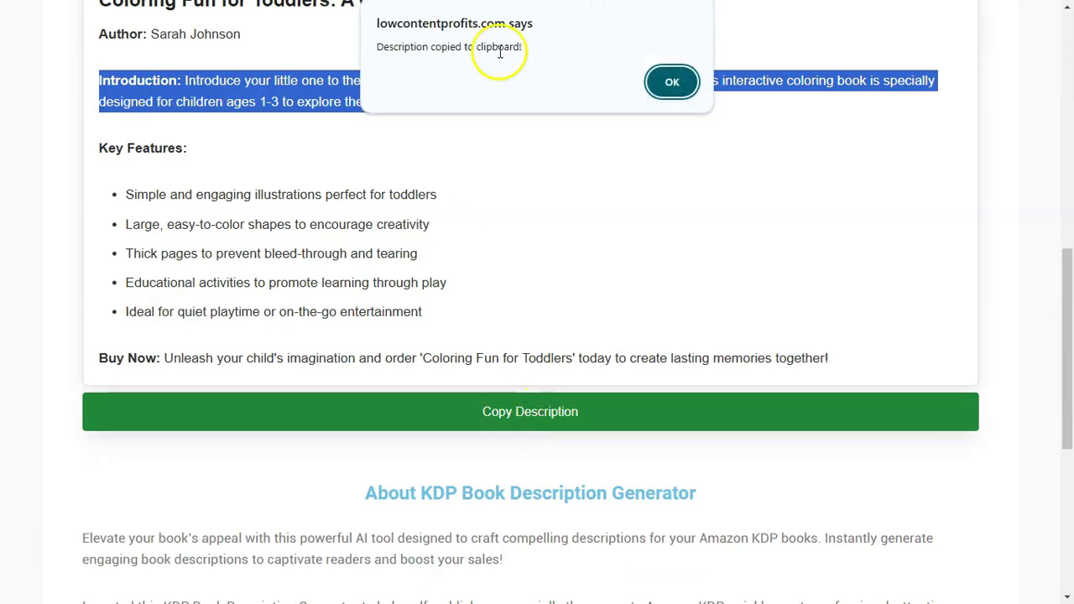
{"action": "left_click", "coordinate": [672, 81]}
- Open the site's Blog page
{"action": "left_click_drag", "start_coordinate": [1064, 314], "coordinate": [1061, 42]}
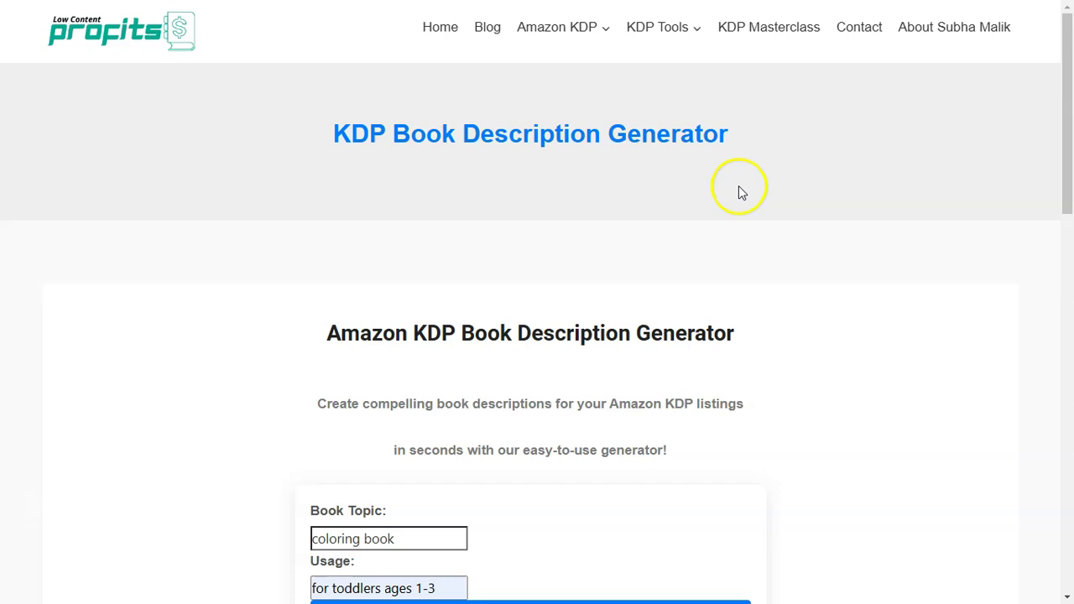
{"action": "left_click", "coordinate": [484, 30]}
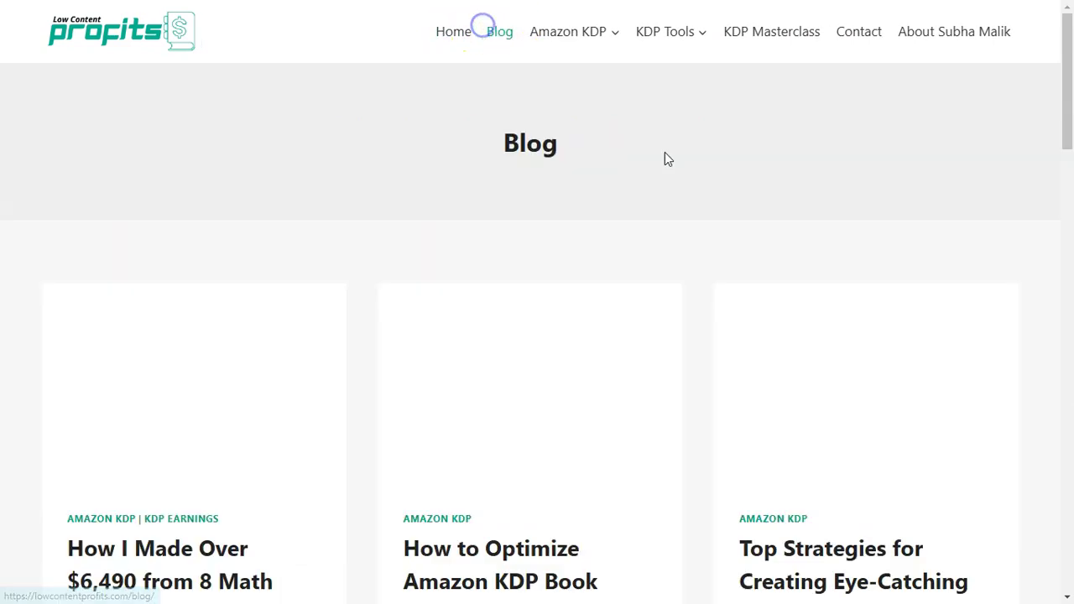